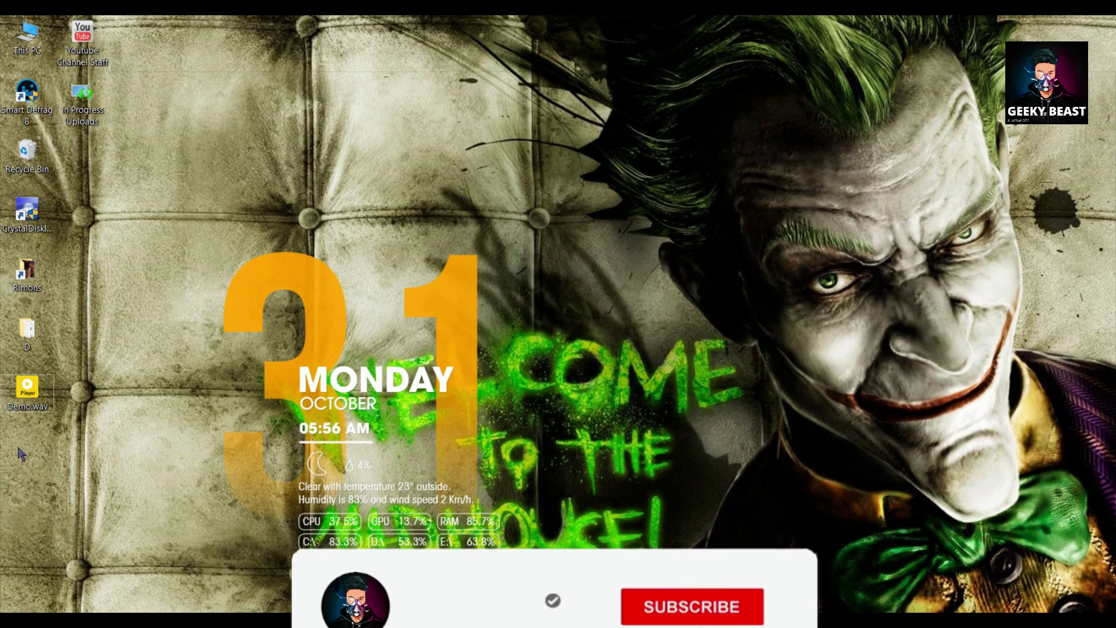
Step: Play Demo.wav in the media player from about 3 seconds in
{"action": "double_click", "coordinate": [27, 388]}
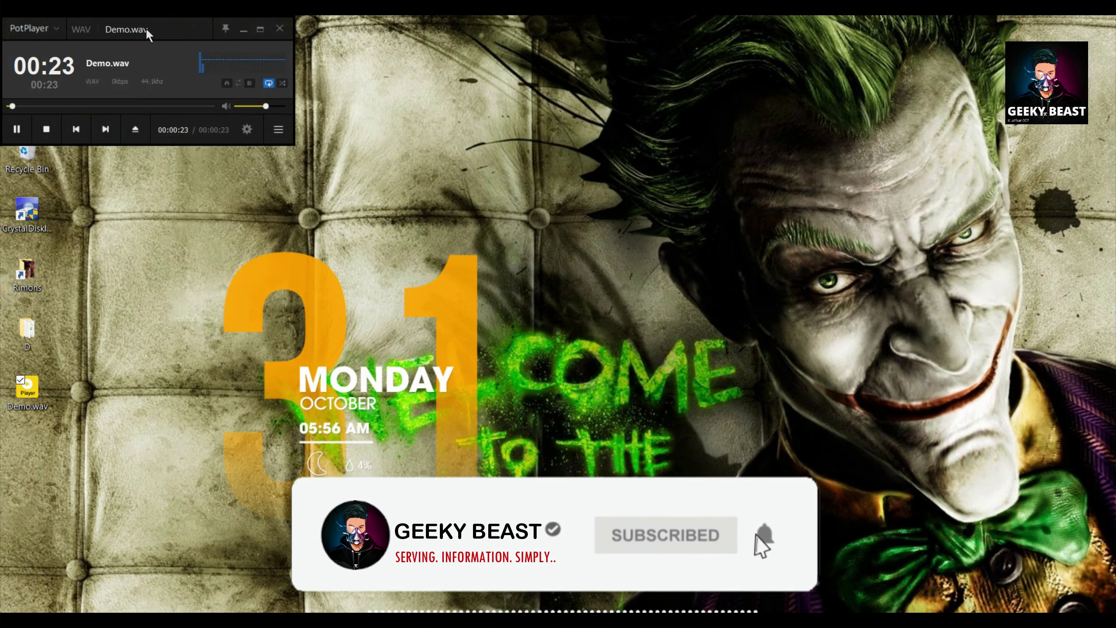
{"action": "left_click_drag", "start_coordinate": [146, 29], "coordinate": [346, 140]}
{"action": "left_click", "coordinate": [250, 217]}
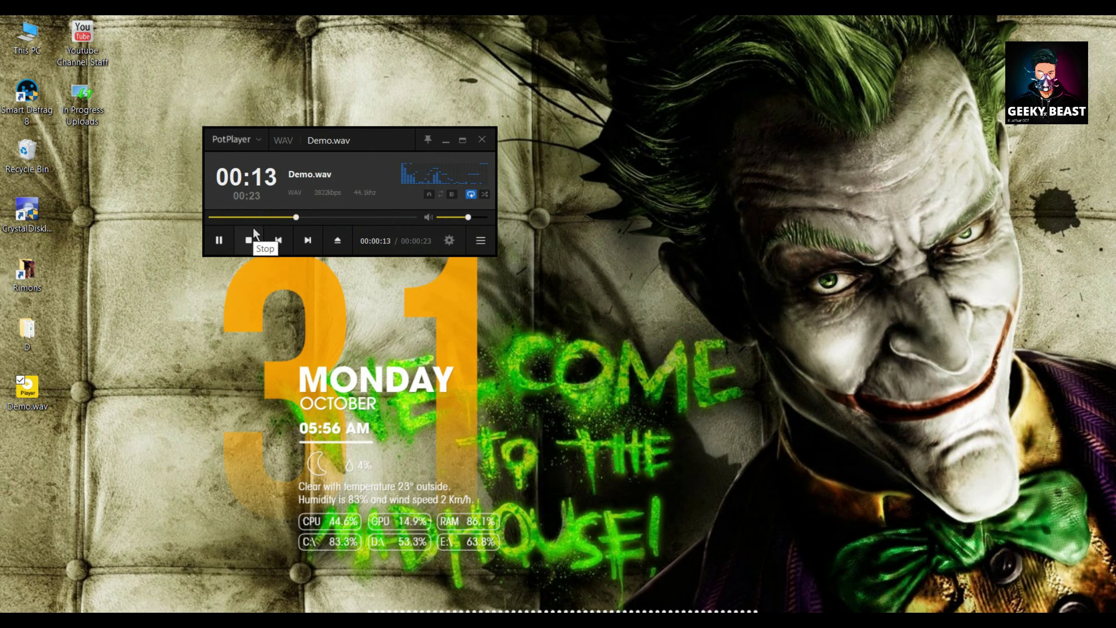
Step: Close the media player and launch Audacity from the Start menu
{"action": "left_click", "coordinate": [483, 139]}
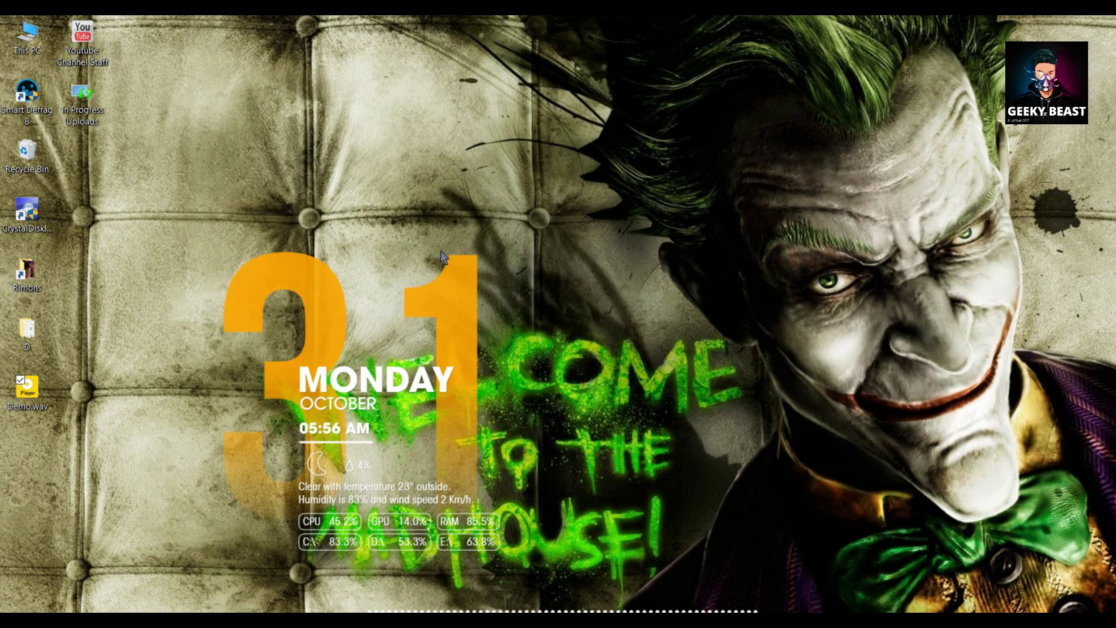
{"action": "key", "text": "super"}
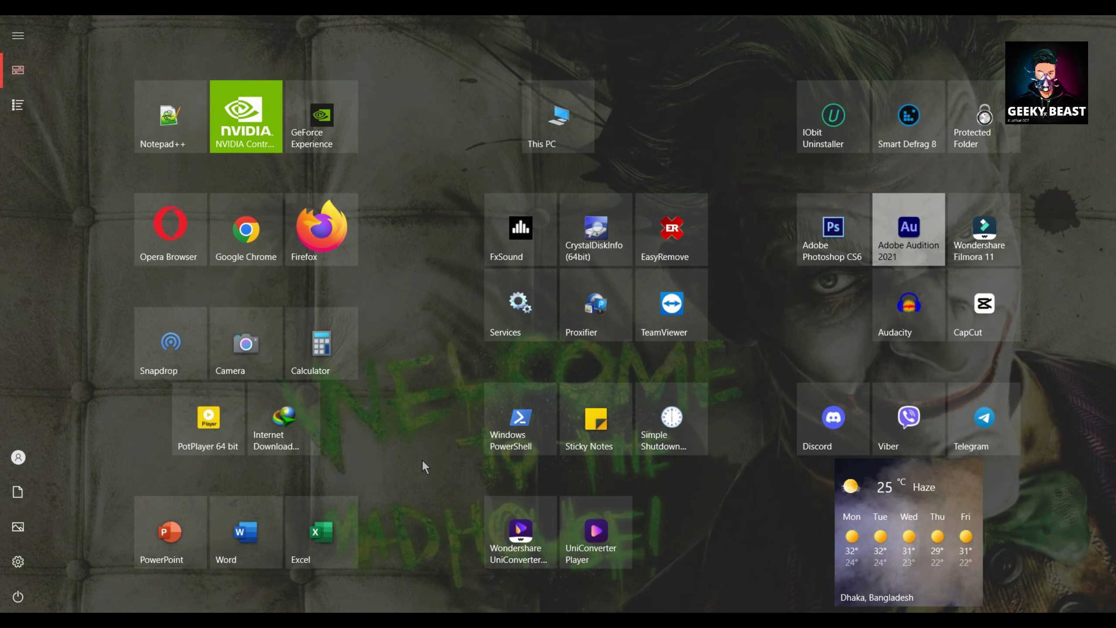
{"action": "left_click", "coordinate": [912, 313]}
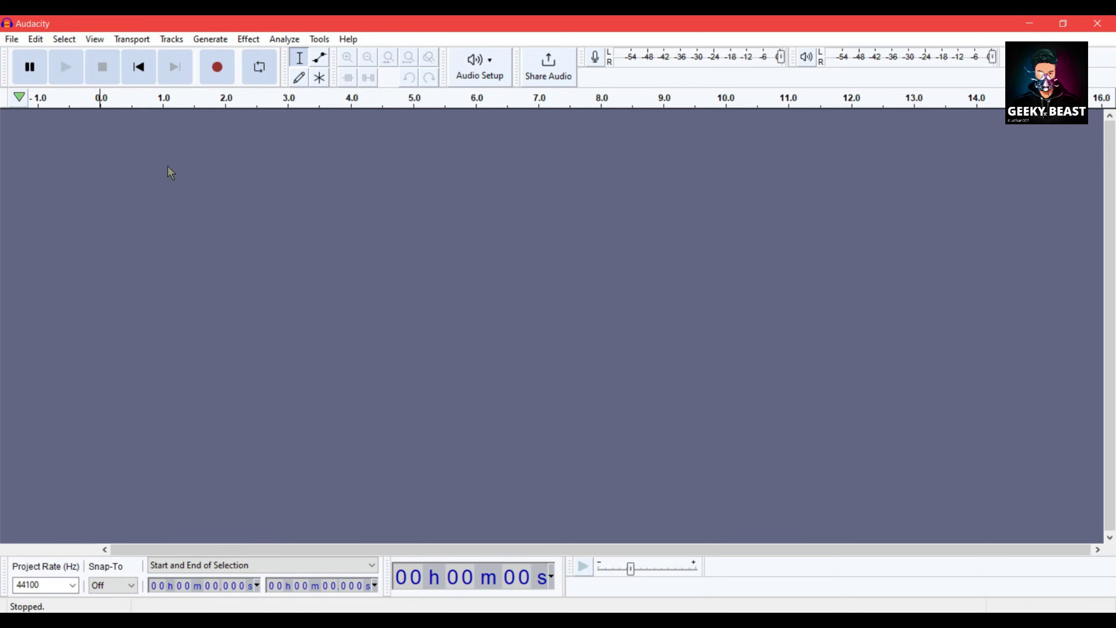
Step: Open Demo.wav from the desktop via File > Open, play it to hear the hiss, then stop
{"action": "left_click", "coordinate": [11, 41]}
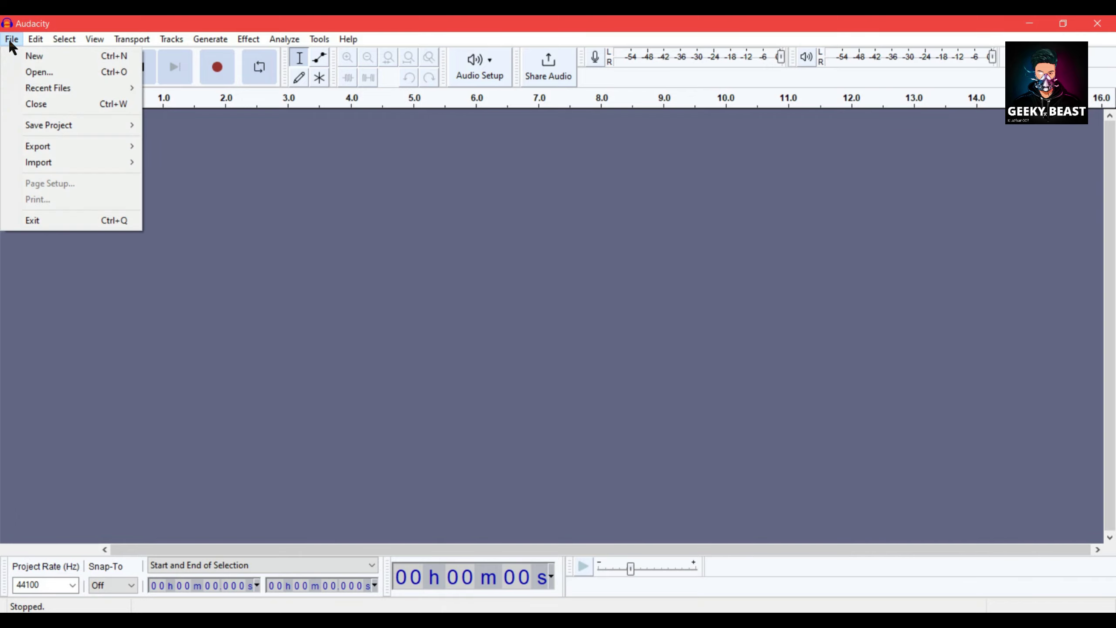
{"action": "left_click", "coordinate": [33, 72]}
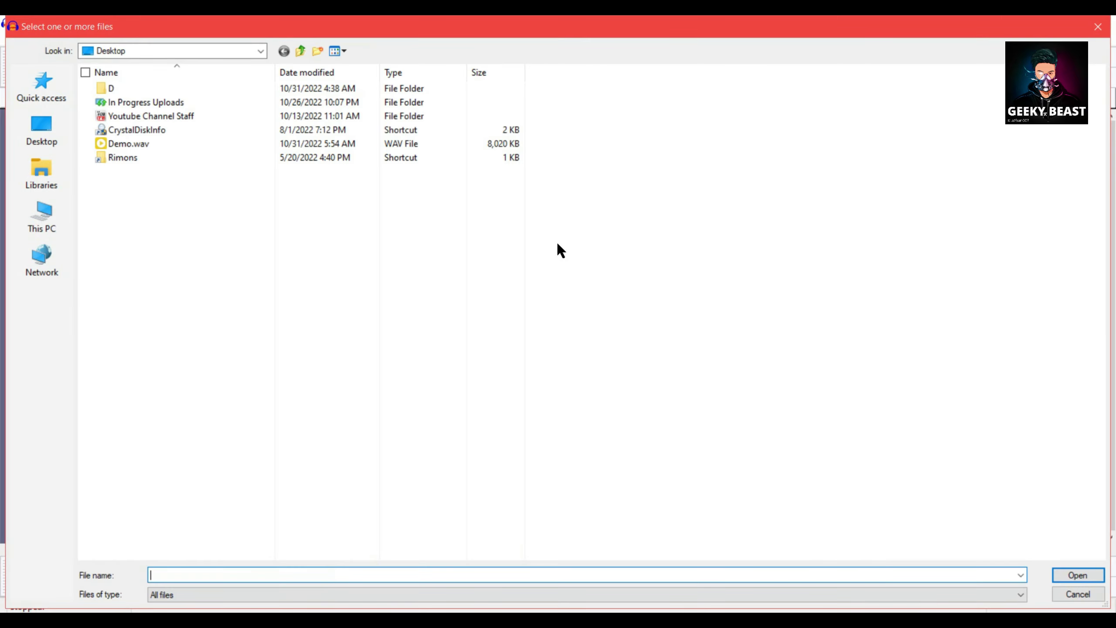
{"action": "double_click", "coordinate": [138, 143]}
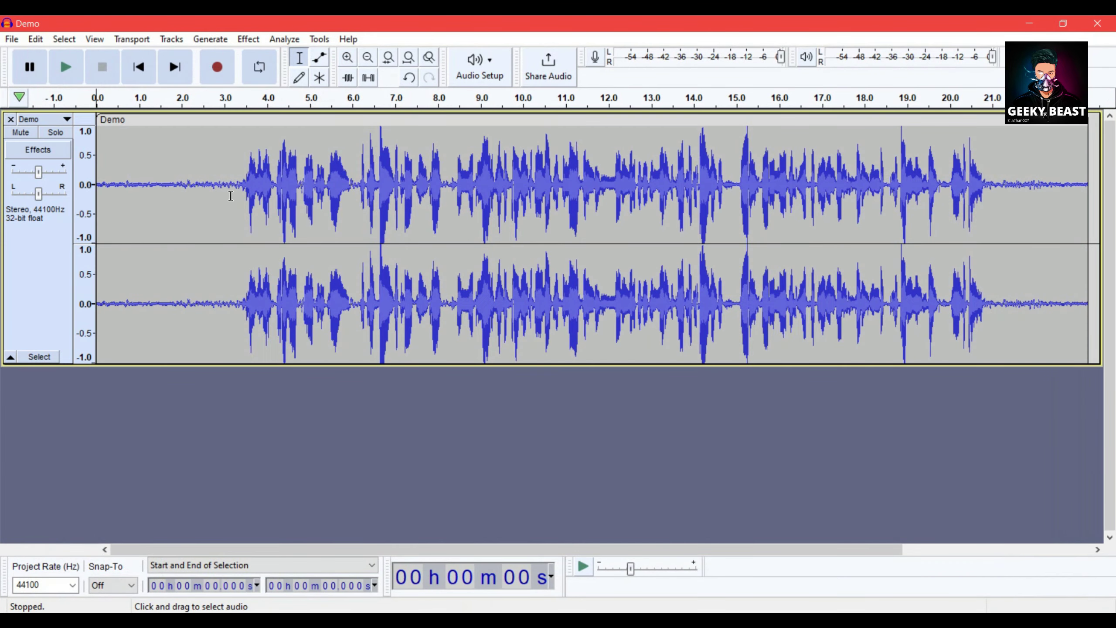
{"action": "key", "text": "space"}
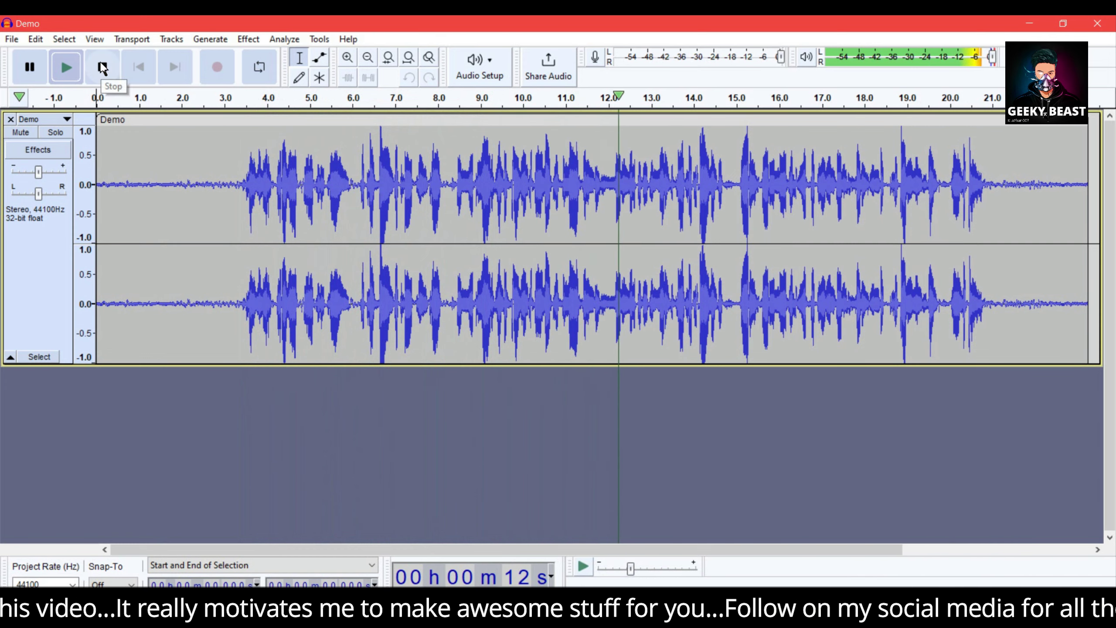
{"action": "left_click", "coordinate": [103, 67]}
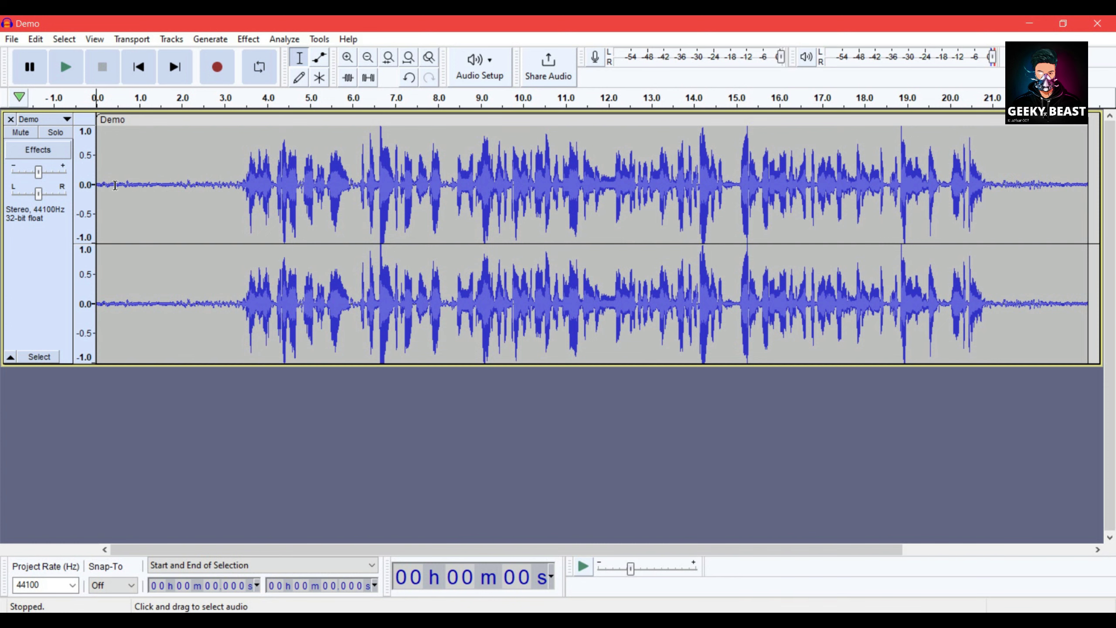
Step: Zoom the view to 0–10 s and select the noise-only opening from 0 to 3.362 s
{"action": "left_click", "coordinate": [348, 58]}
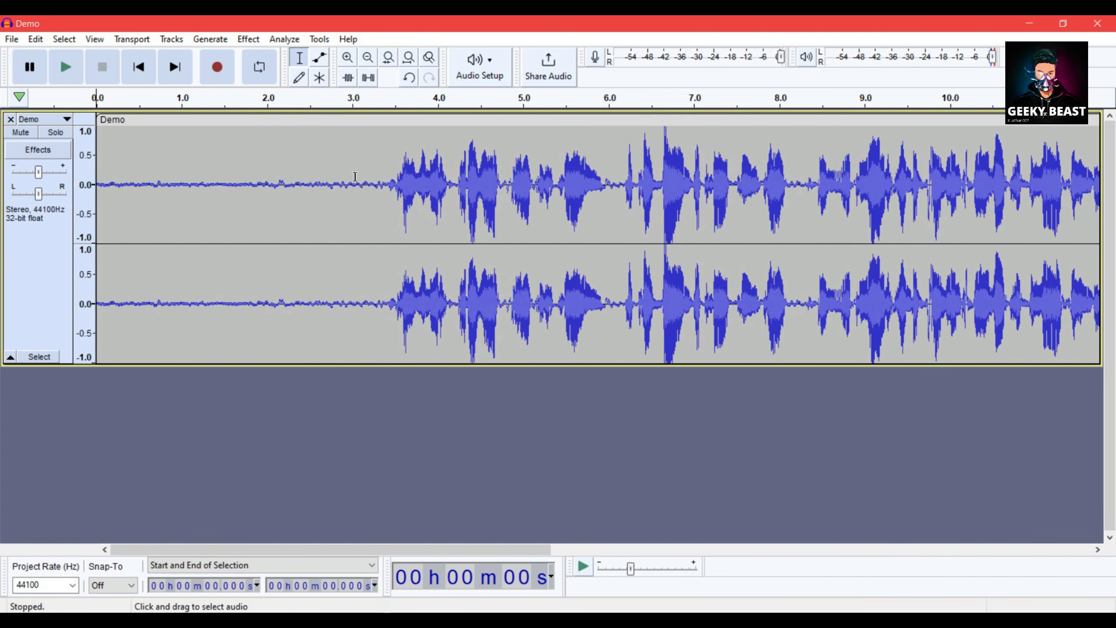
{"action": "left_click", "coordinate": [349, 58]}
{"action": "left_click", "coordinate": [371, 55]}
{"action": "left_click_drag", "start_coordinate": [380, 185], "coordinate": [94, 207]}
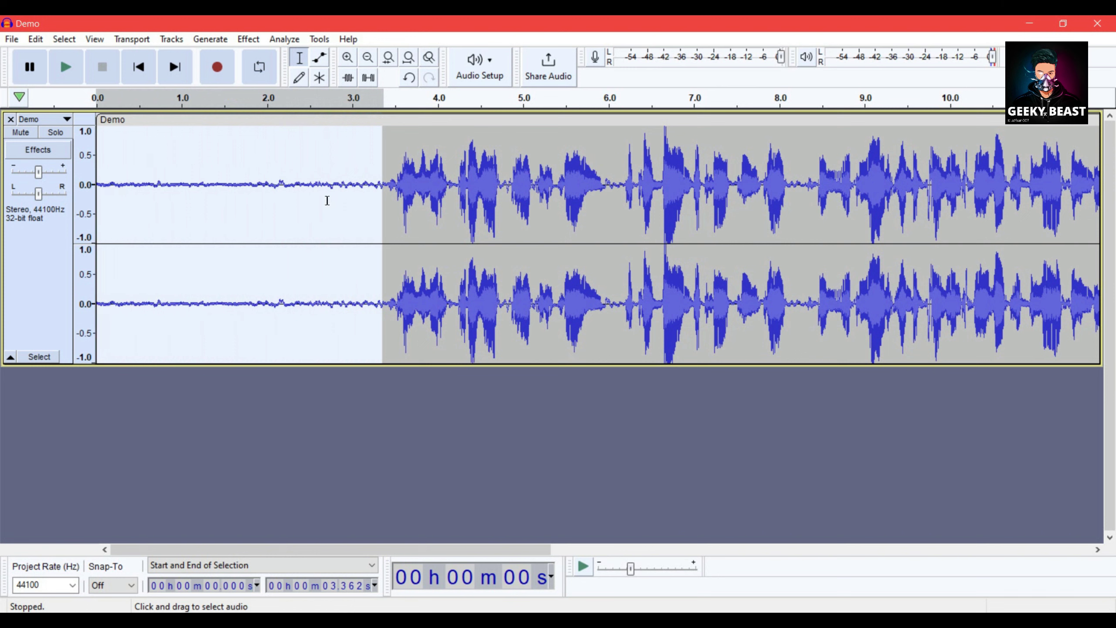
Step: Capture a noise profile from the selection using Noise Reduction's Get Noise Profile
{"action": "left_click", "coordinate": [248, 39]}
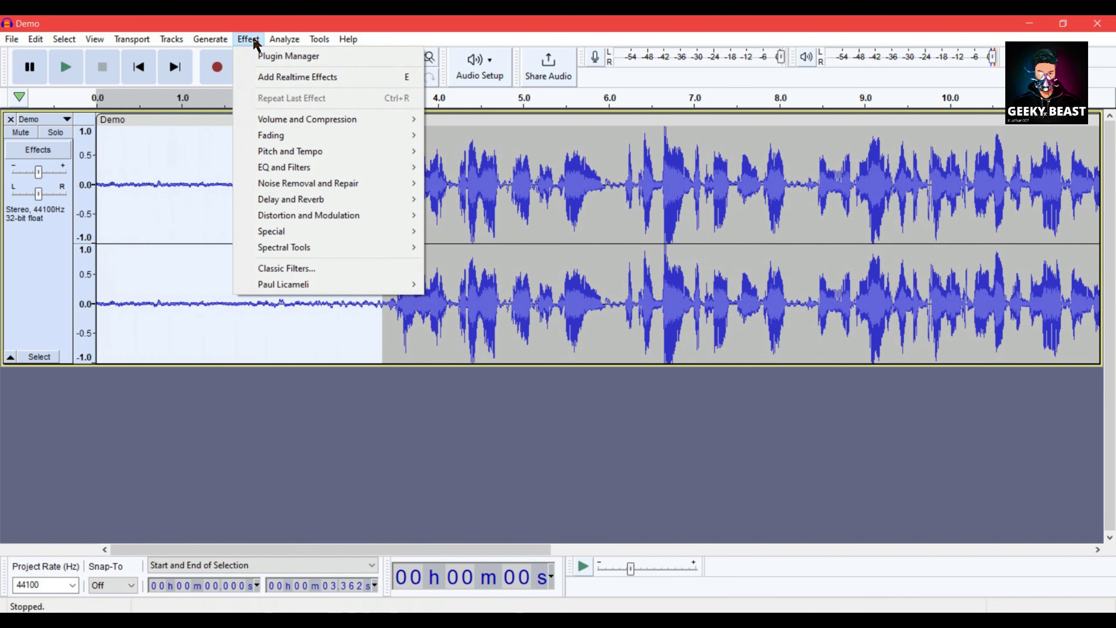
{"action": "mouse_move", "coordinate": [287, 188]}
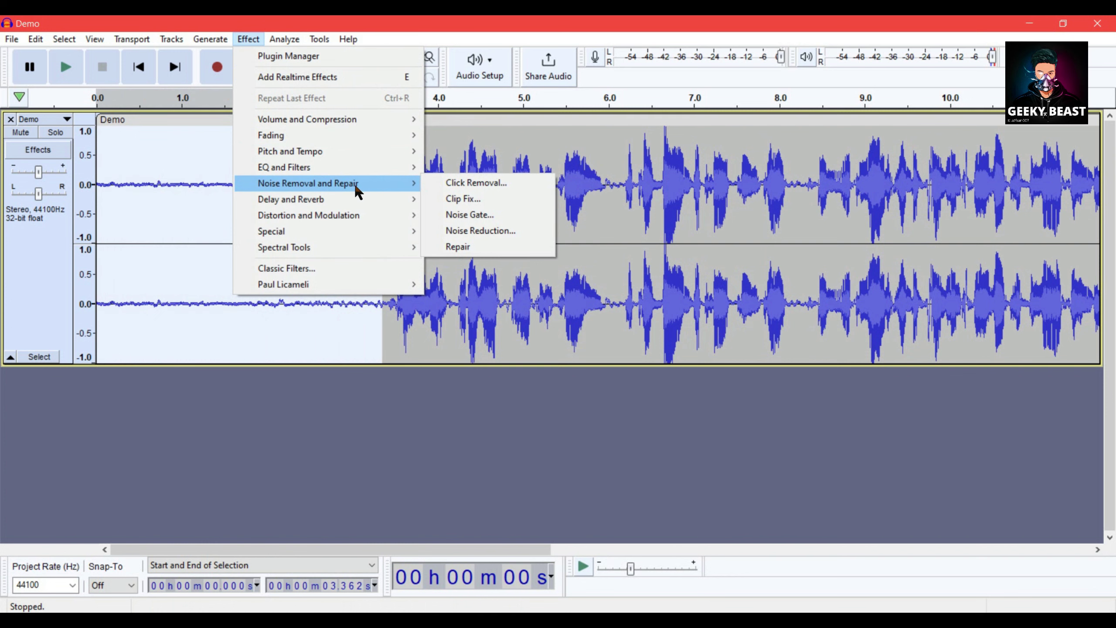
{"action": "left_click", "coordinate": [483, 231]}
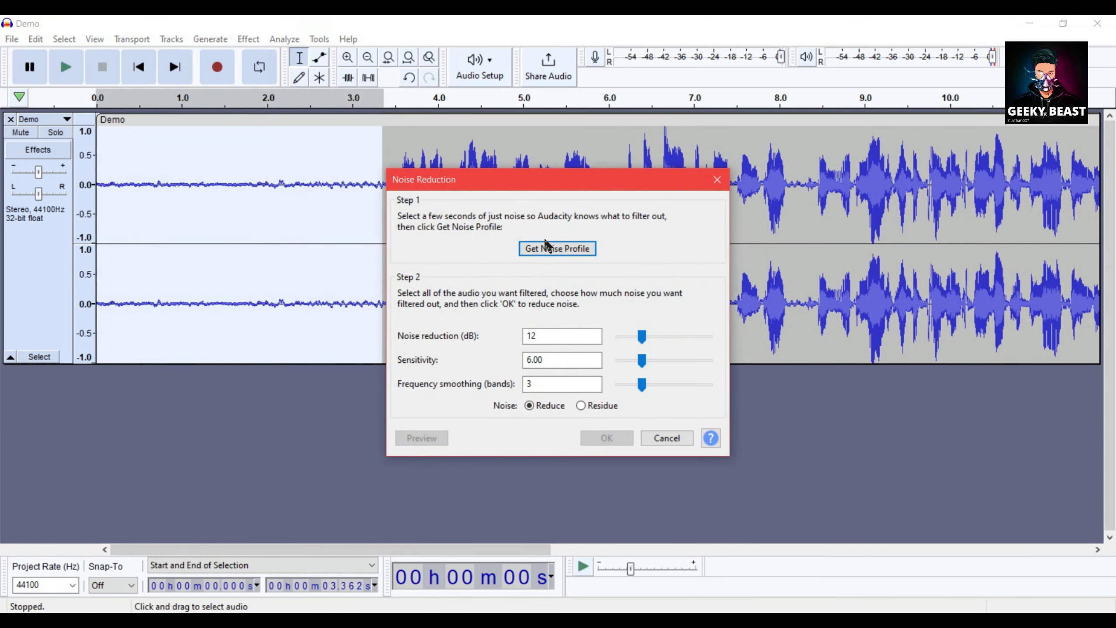
{"action": "left_click", "coordinate": [567, 250]}
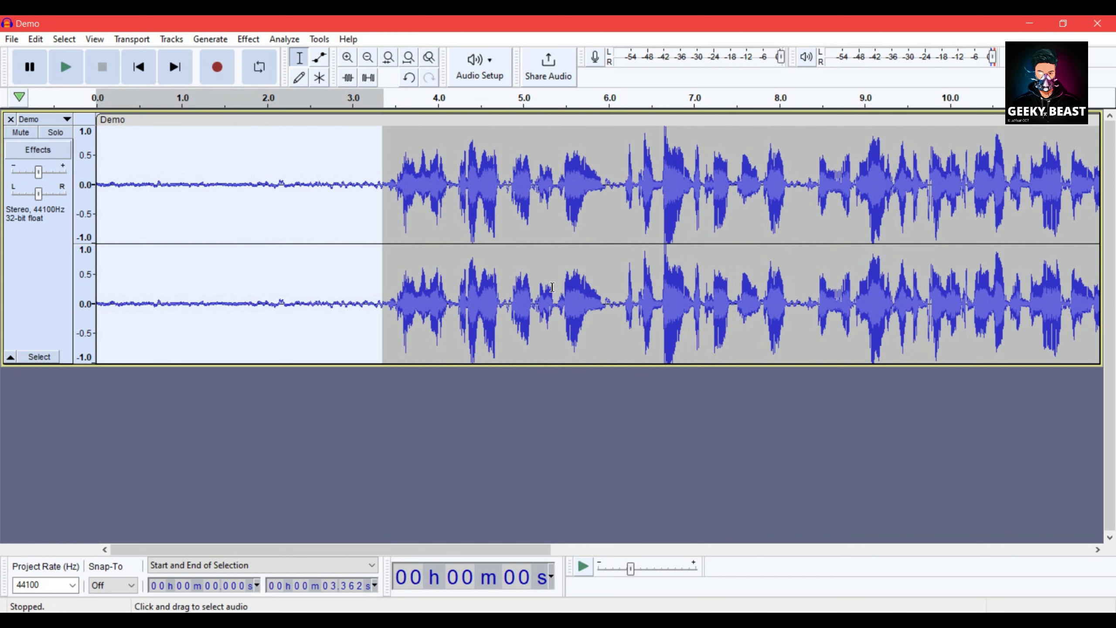
Step: Clear the noise selection and select the entire Demo track with Ctrl+A
{"action": "left_click", "coordinate": [552, 287]}
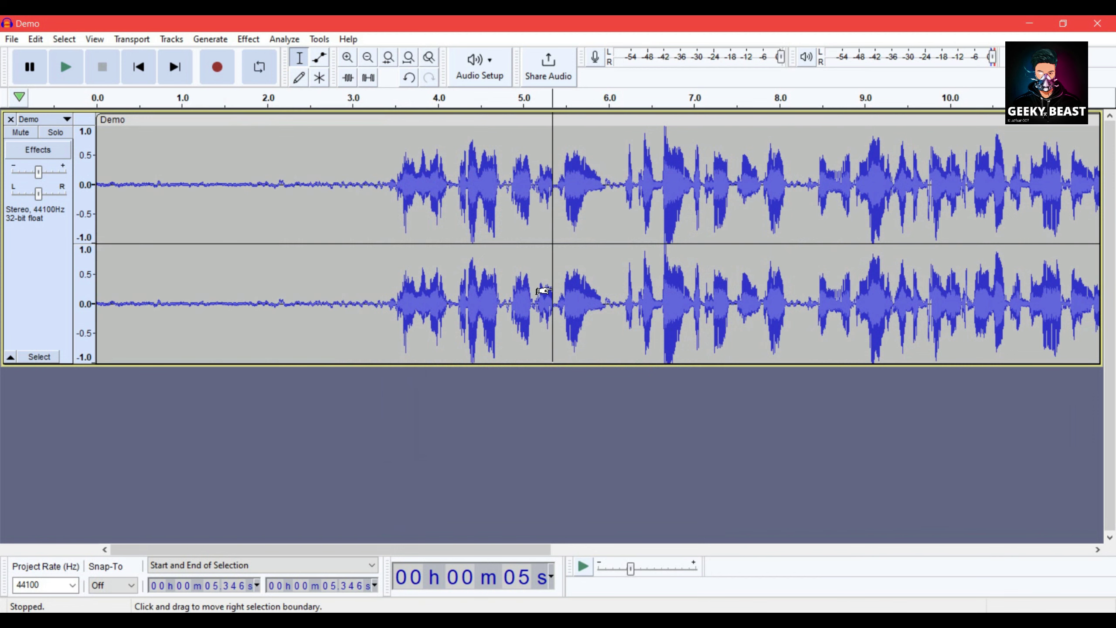
{"action": "key", "text": "ctrl+a"}
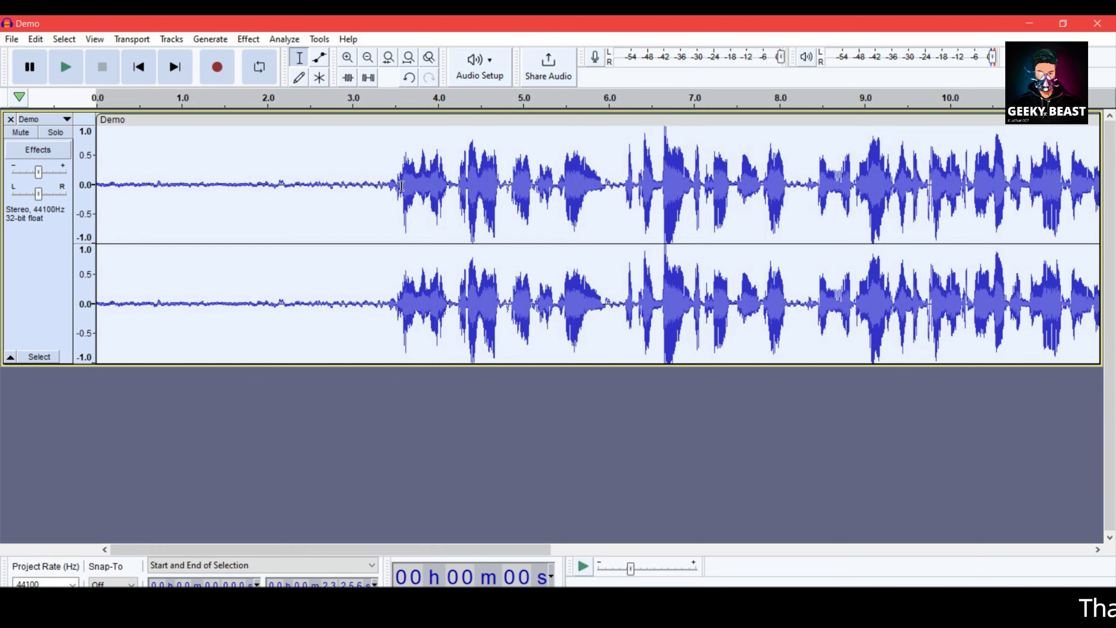
{"action": "left_click", "coordinate": [401, 186]}
{"action": "key", "text": "ctrl+a"}
Step: Apply Noise Reduction with default settings: 12 dB, sensitivity 6.00, smoothing 3 bands
{"action": "left_click", "coordinate": [250, 40]}
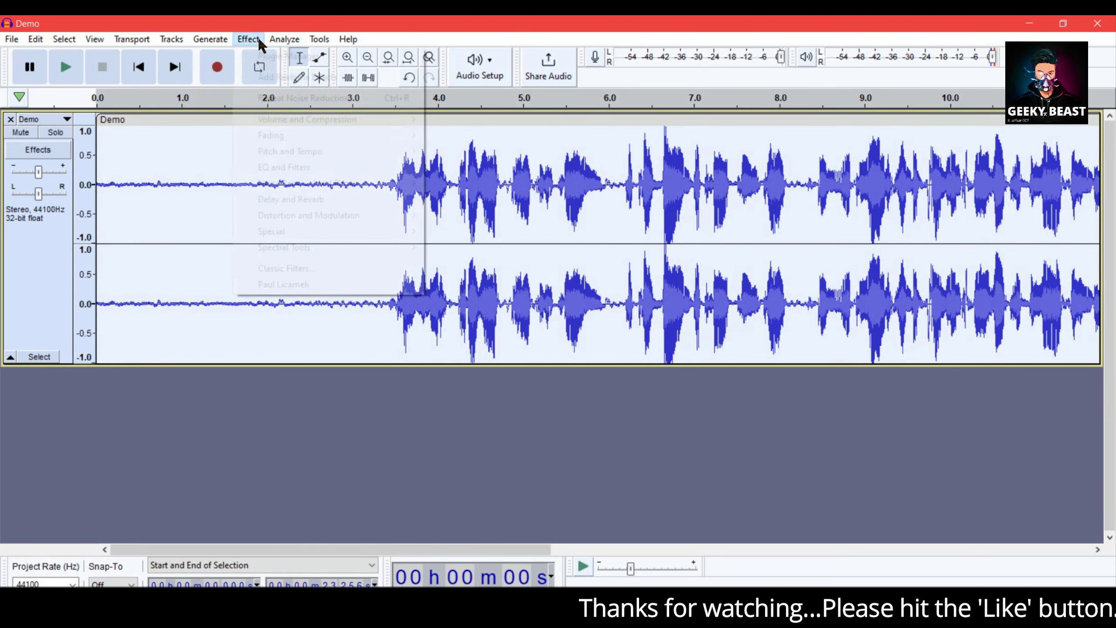
{"action": "mouse_move", "coordinate": [311, 185]}
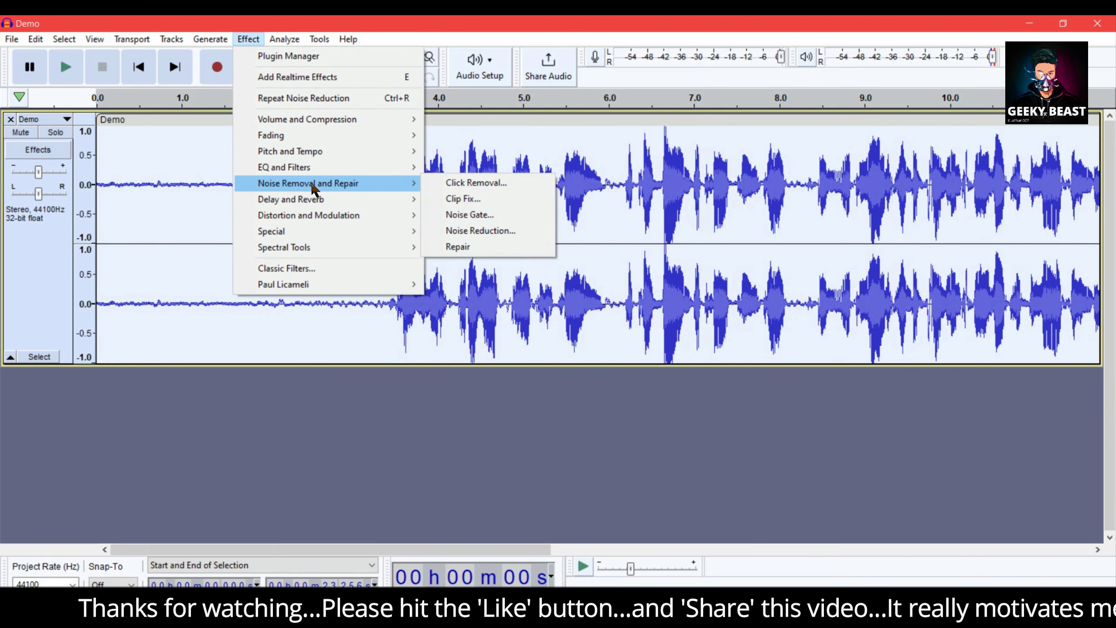
{"action": "left_click", "coordinate": [474, 230]}
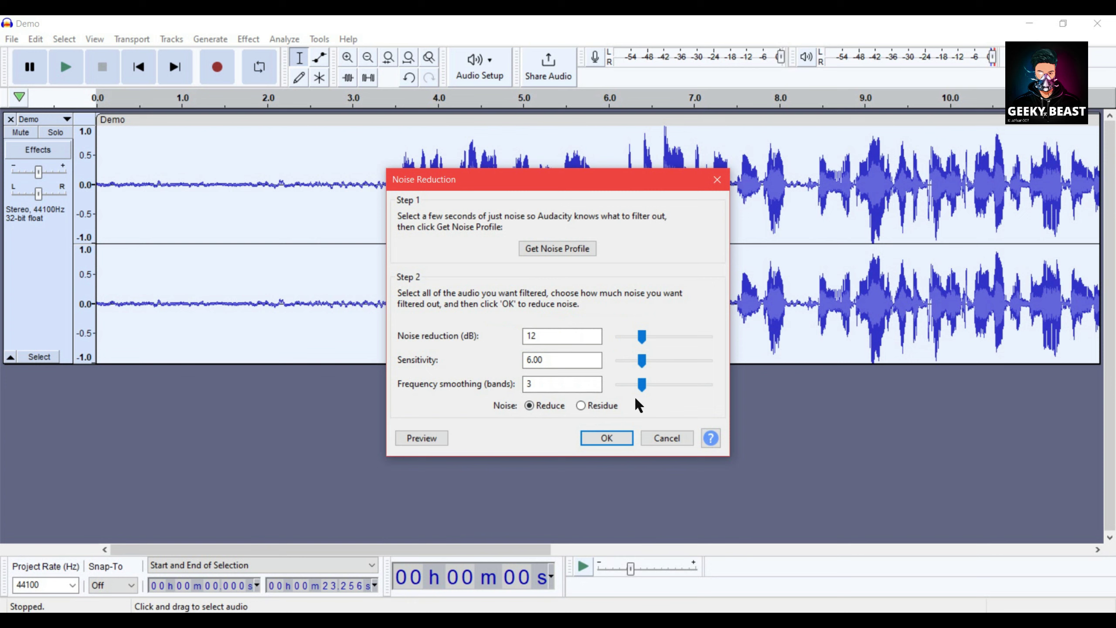
{"action": "left_click", "coordinate": [608, 438]}
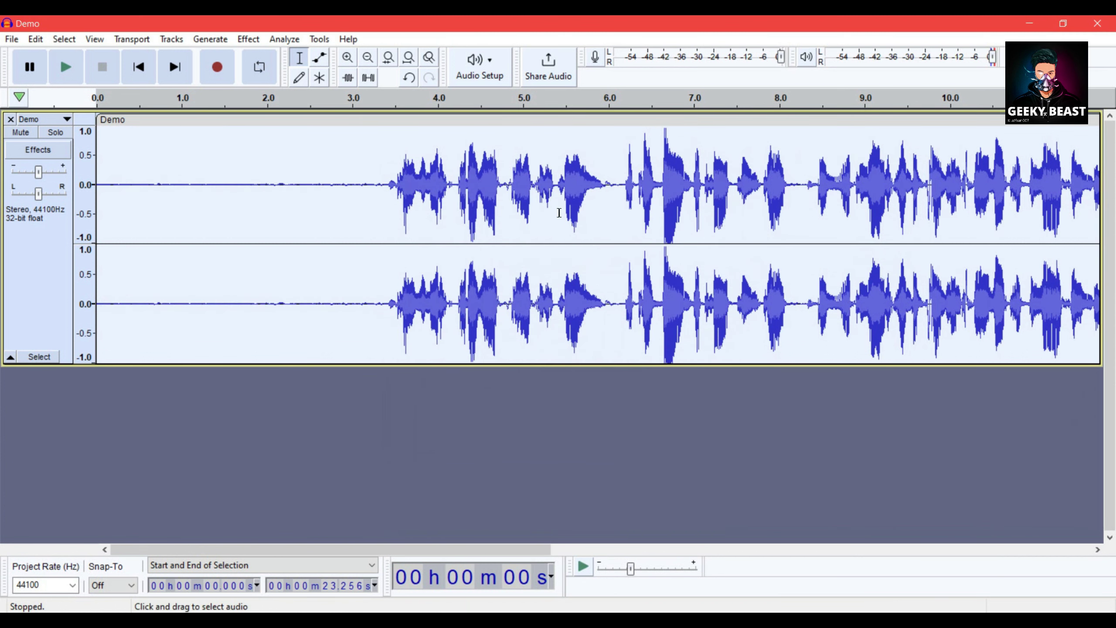
Step: Undo and redo the noise reduction, then play the track from the start to compare
{"action": "left_click", "coordinate": [408, 80]}
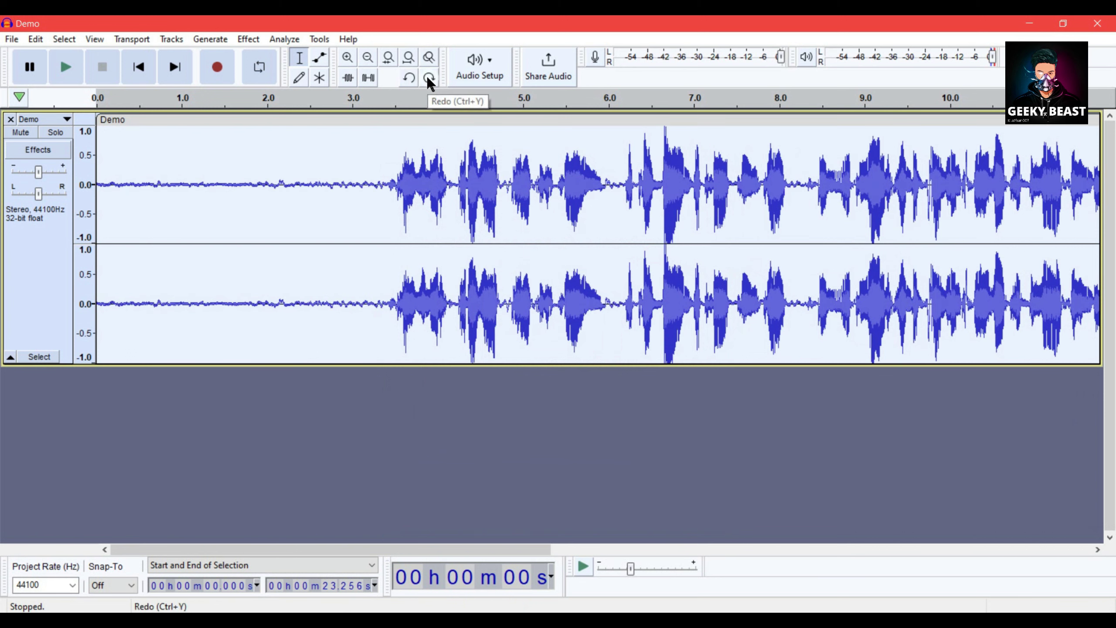
{"action": "left_click", "coordinate": [429, 79]}
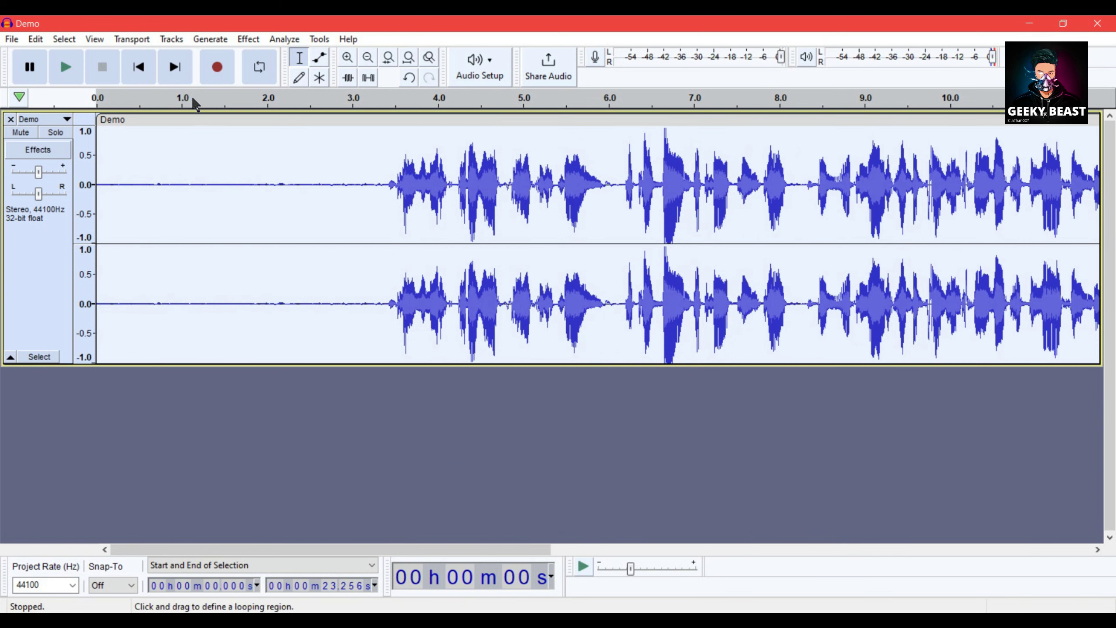
{"action": "left_click", "coordinate": [195, 104]}
{"action": "left_click", "coordinate": [63, 61]}
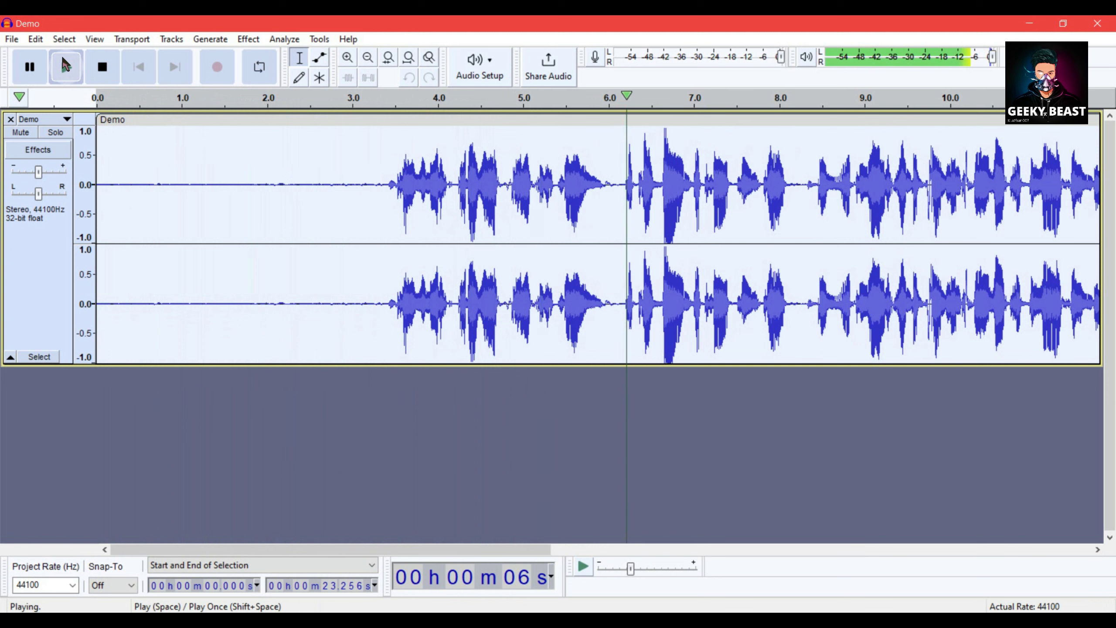
{"action": "left_click", "coordinate": [103, 67]}
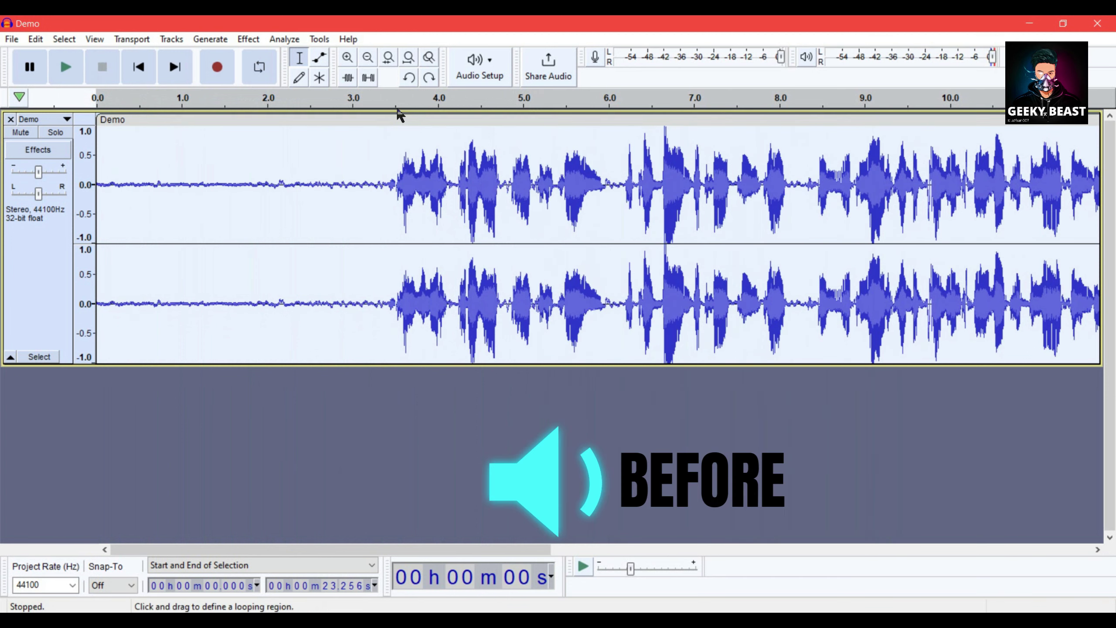
Step: Replay from about 3.5 s and 3.3 s, then select the silent opening up to about 3.4 s
{"action": "left_click", "coordinate": [397, 110]}
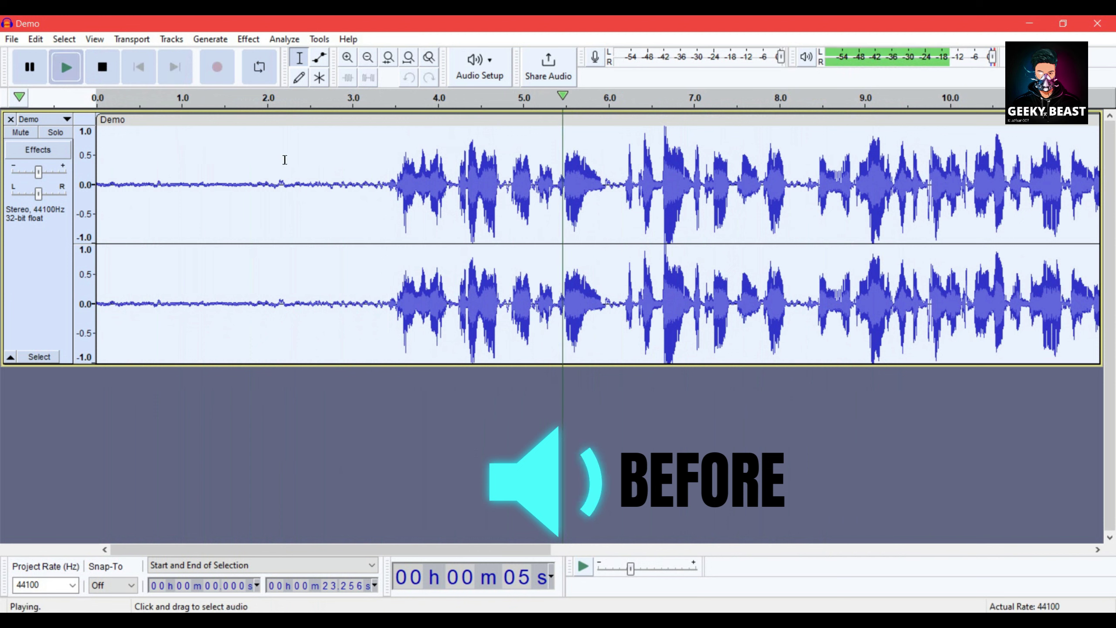
{"action": "left_click", "coordinate": [107, 70]}
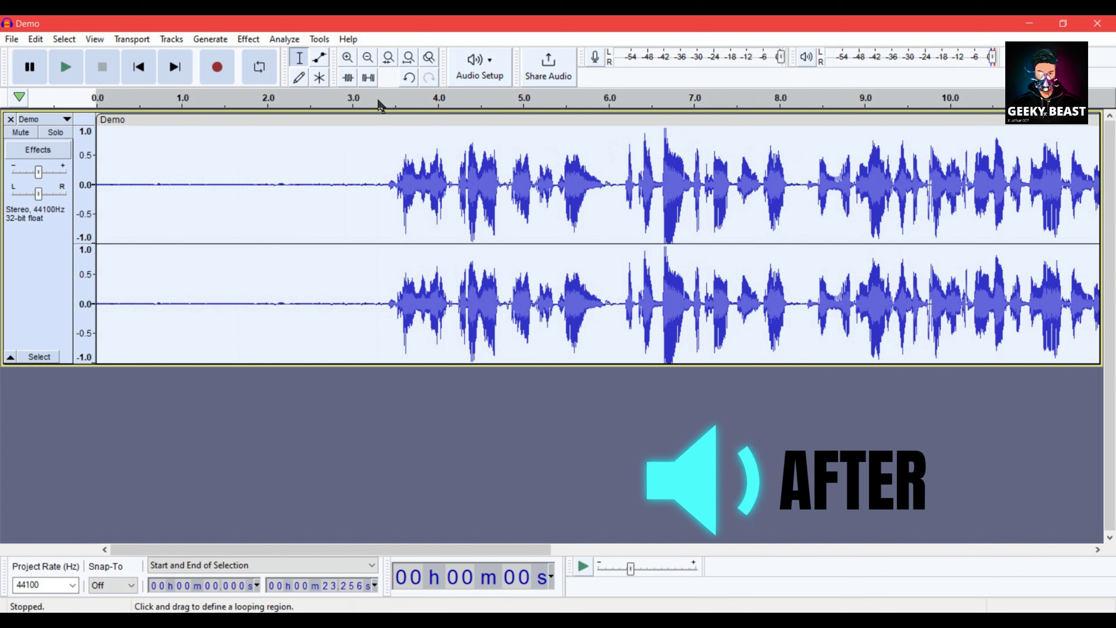
{"action": "left_click", "coordinate": [380, 106]}
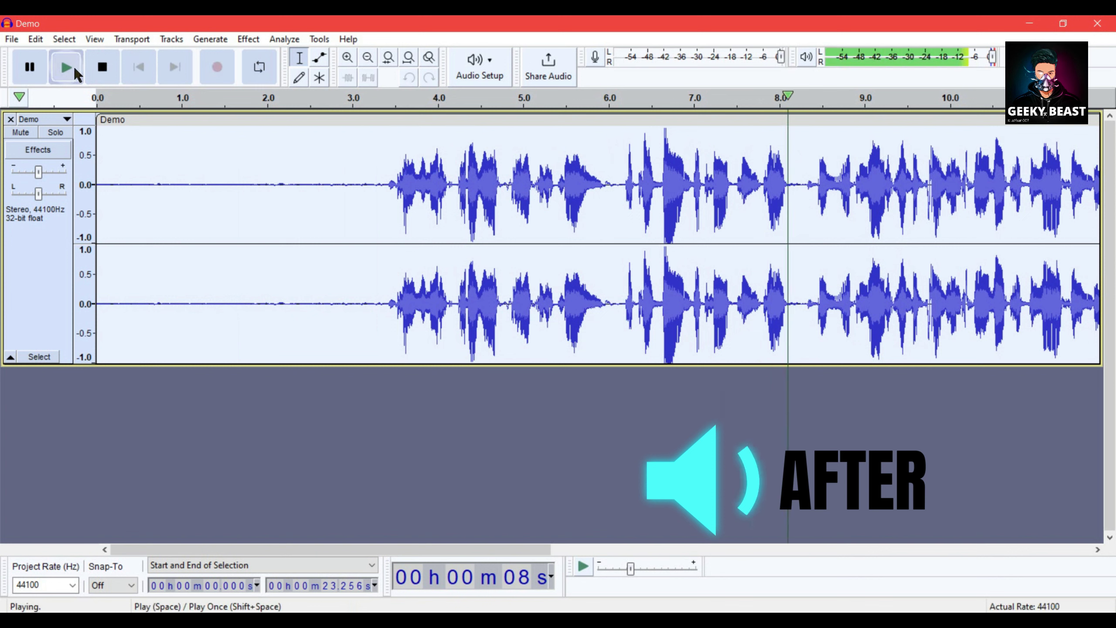
{"action": "left_click", "coordinate": [30, 66]}
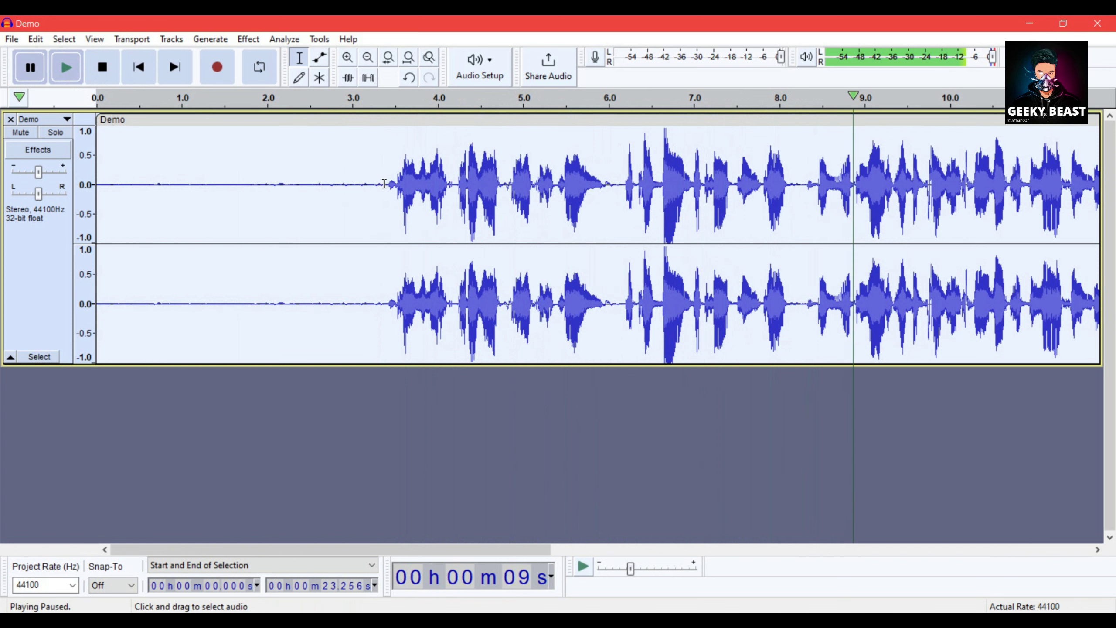
{"action": "left_click_drag", "start_coordinate": [385, 184], "coordinate": [86, 187]}
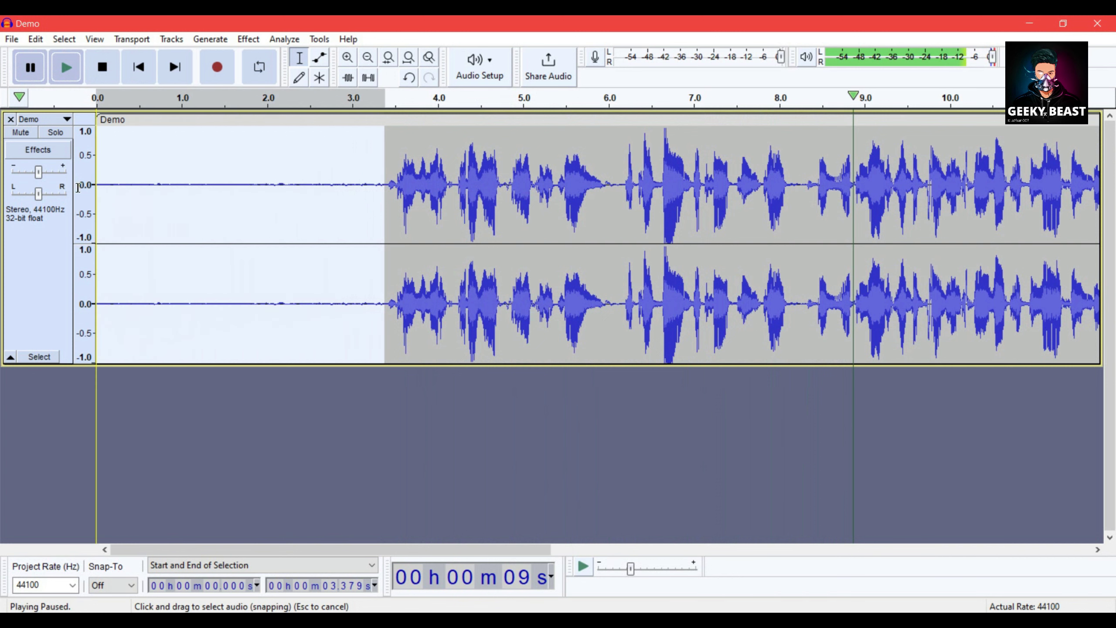
Step: Capture a new noise profile from the selected opening silence
{"action": "left_click", "coordinate": [240, 41]}
{"action": "mouse_move", "coordinate": [303, 188]}
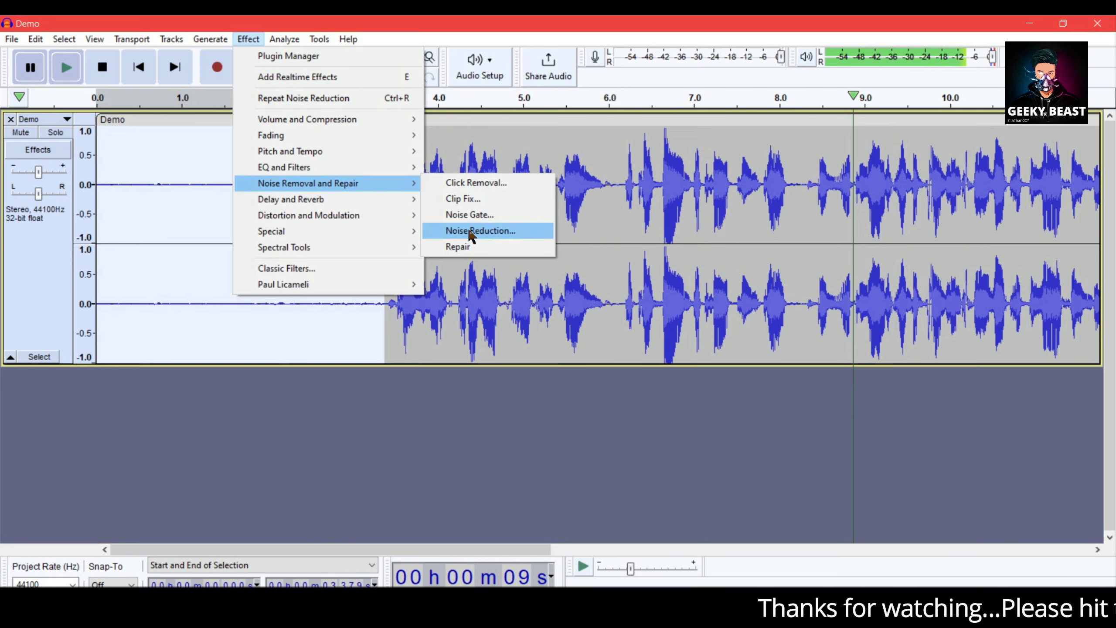
{"action": "left_click", "coordinate": [473, 231]}
{"action": "left_click", "coordinate": [567, 249]}
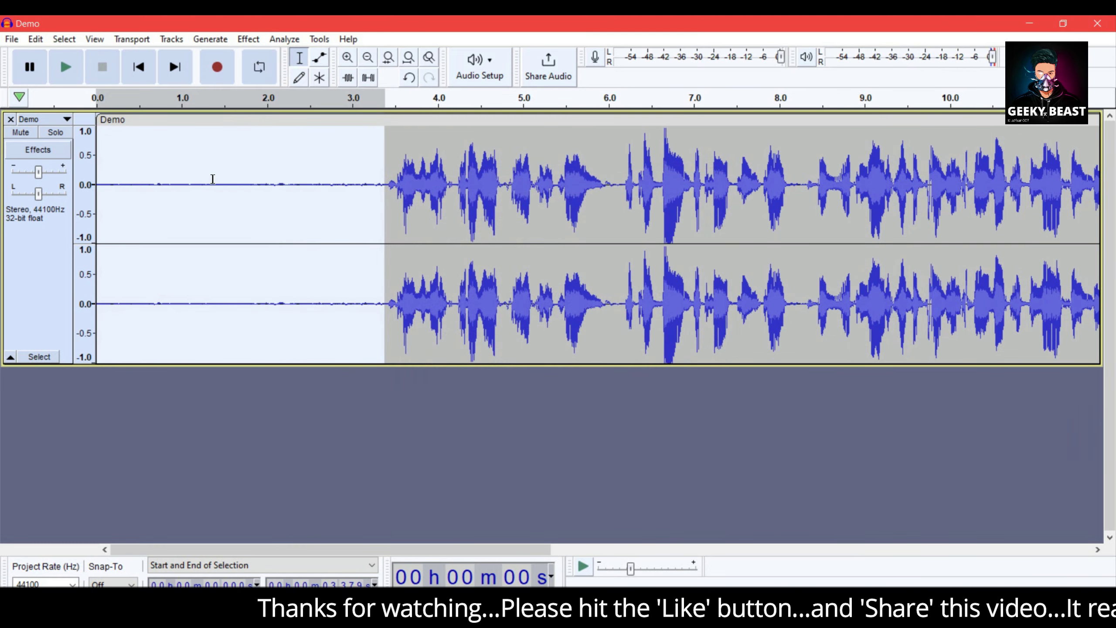
Step: Apply Noise Reduction at 12 dB, sensitivity 6.00, smoothing 3 across the full 23.256 s track
{"action": "left_click", "coordinate": [236, 215]}
{"action": "key", "text": "ctrl+a"}
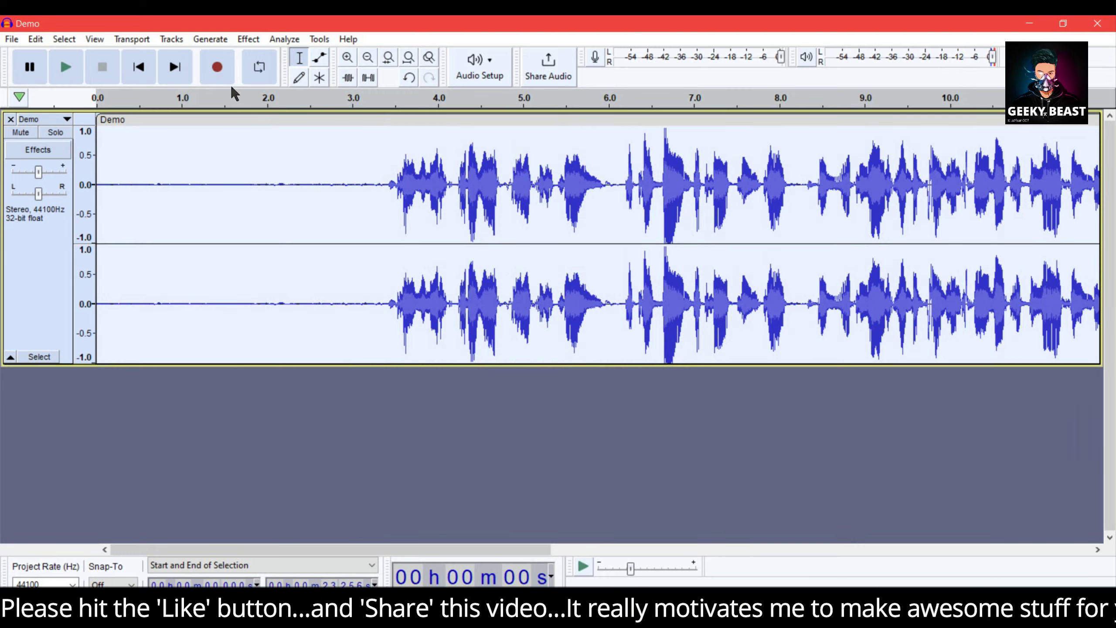
{"action": "left_click", "coordinate": [244, 41]}
{"action": "mouse_move", "coordinate": [312, 189]}
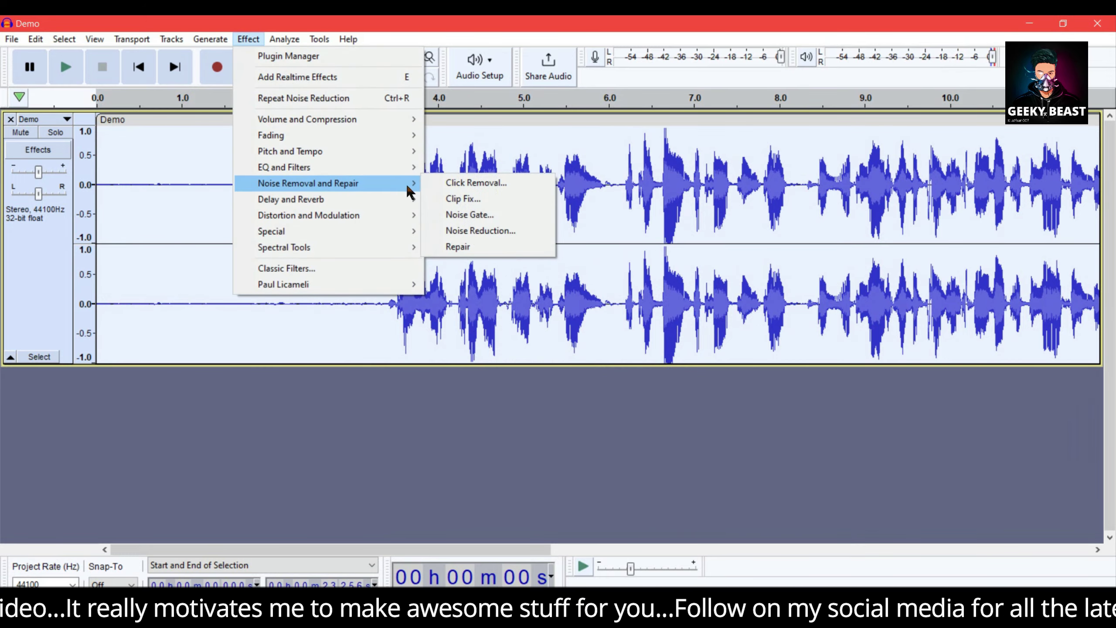
{"action": "left_click", "coordinate": [473, 231]}
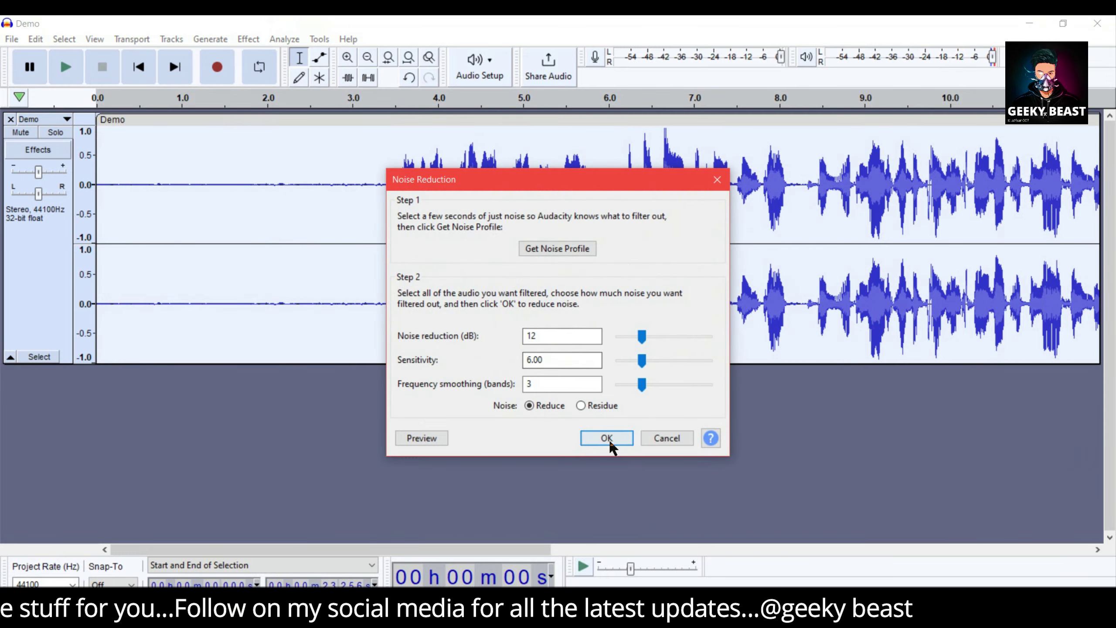
{"action": "left_click", "coordinate": [609, 439]}
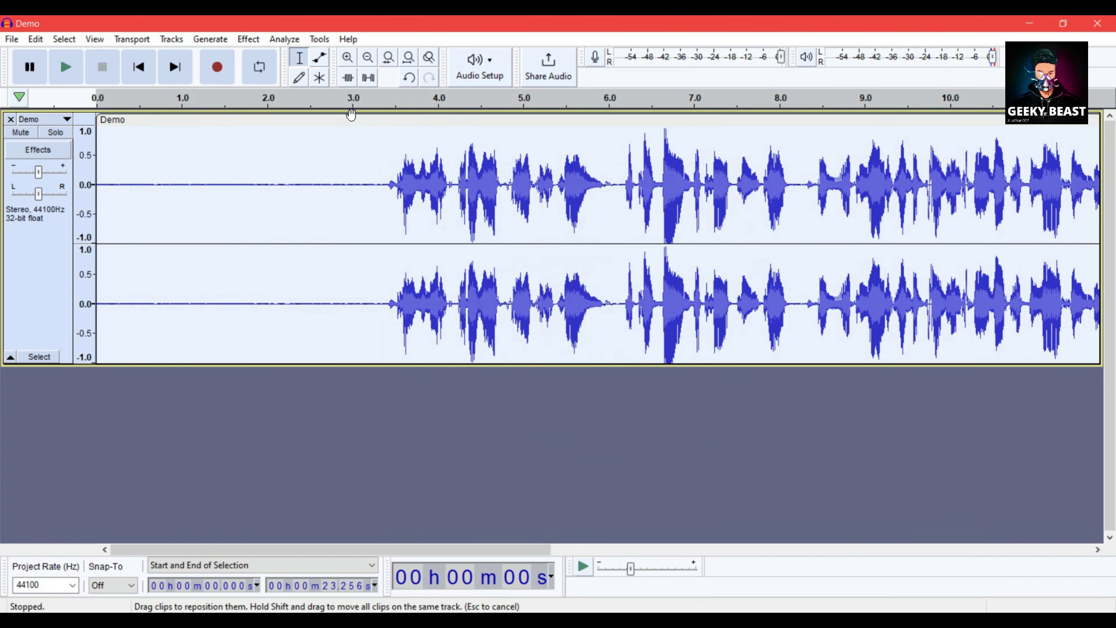
{"action": "left_click", "coordinate": [381, 101]}
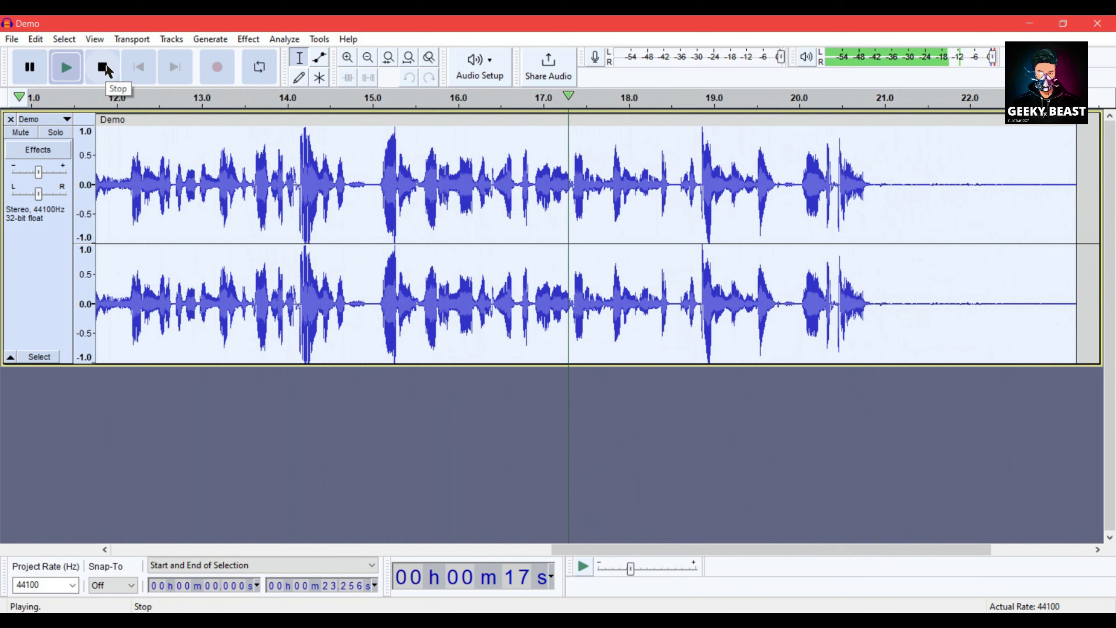
{"action": "left_click", "coordinate": [105, 66]}
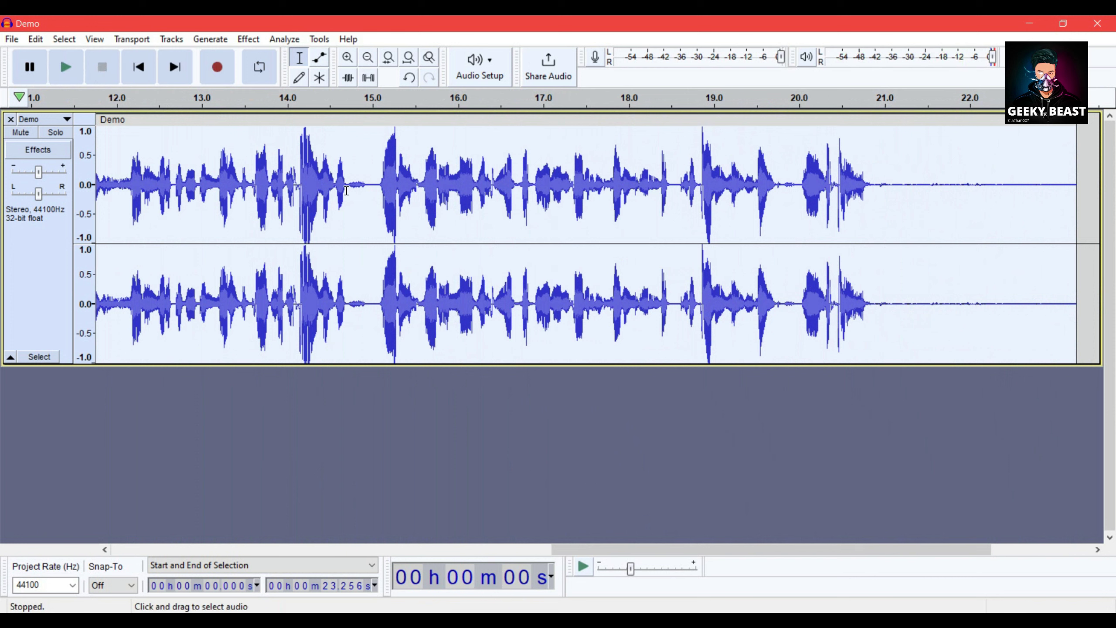